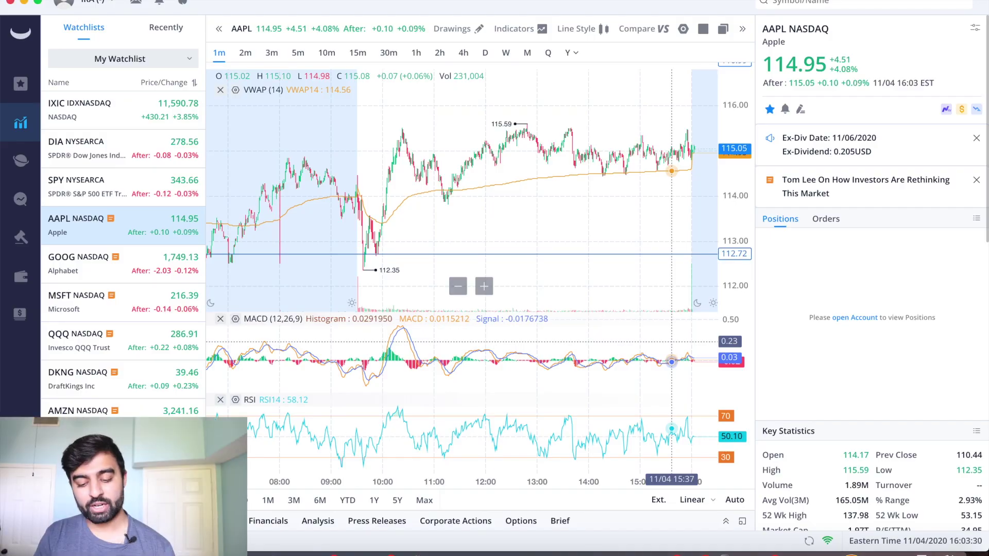
- Scroll and pan the AAPL one-minute chart toward the later session hours
{"action": "scroll", "coordinate": [286, 369], "scroll_direction": "down", "scroll_amount": 3}
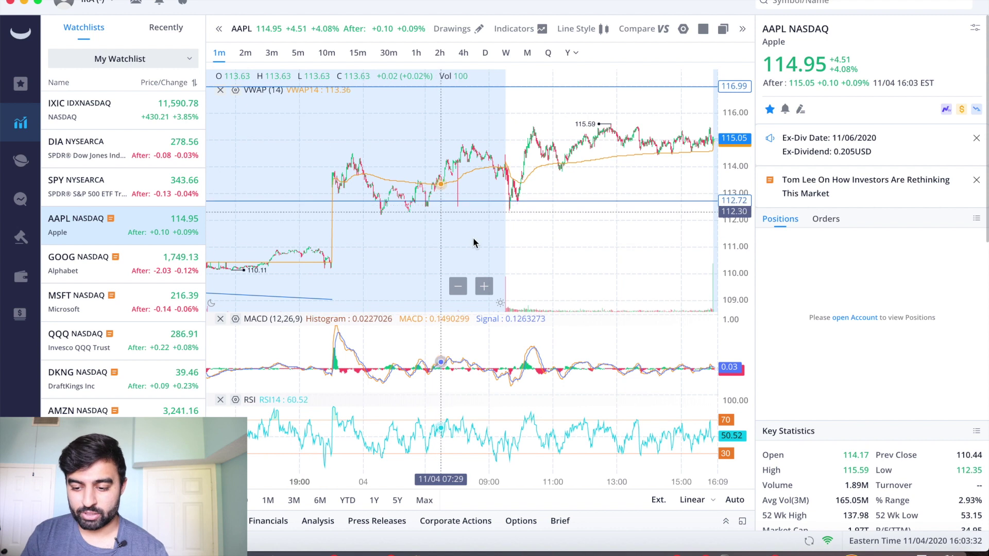
{"action": "scroll", "coordinate": [510, 255], "scroll_direction": "up", "scroll_amount": 2}
{"action": "scroll", "coordinate": [594, 206], "scroll_direction": "up", "scroll_amount": 4}
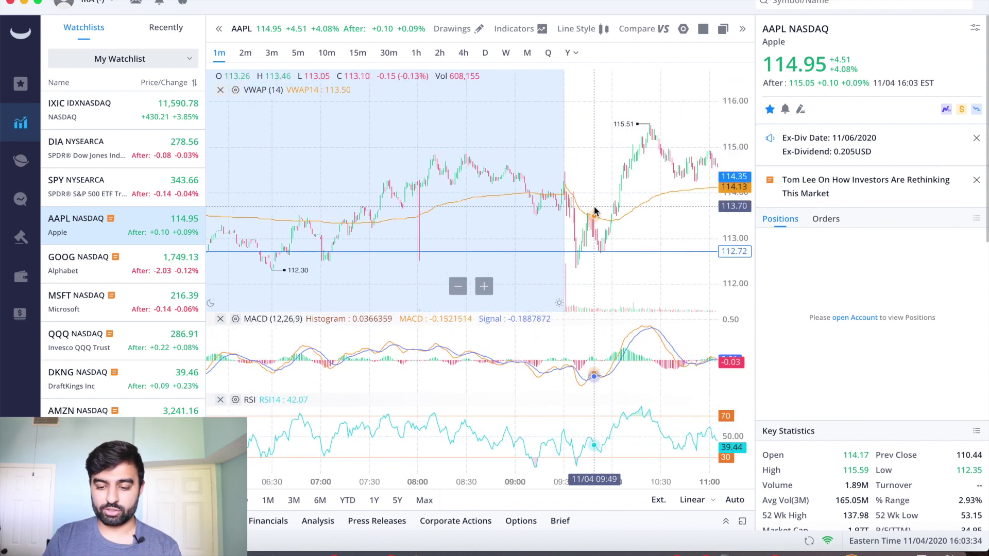
{"action": "scroll", "coordinate": [440, 239], "scroll_direction": "down", "scroll_amount": 3}
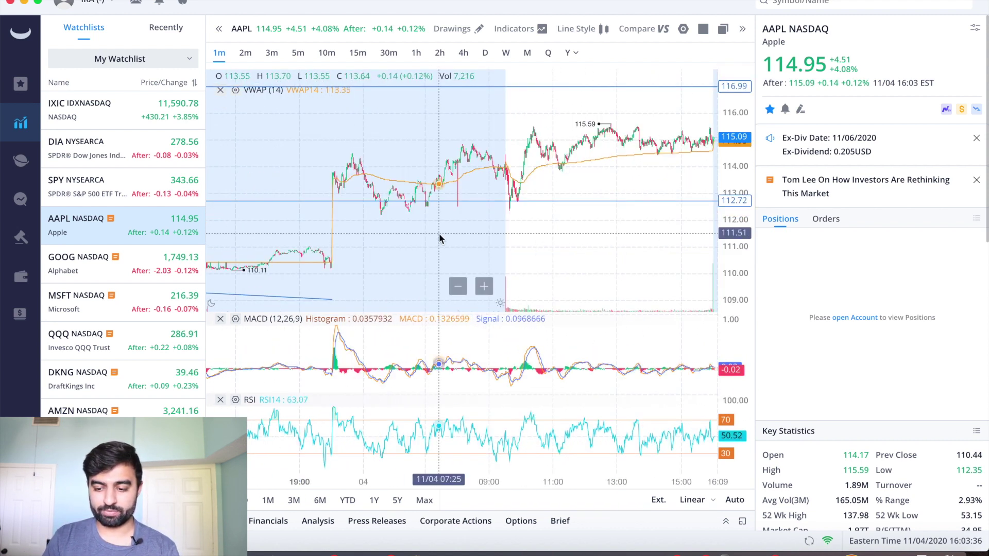
{"action": "scroll", "coordinate": [440, 238], "scroll_direction": "right", "scroll_amount": 2}
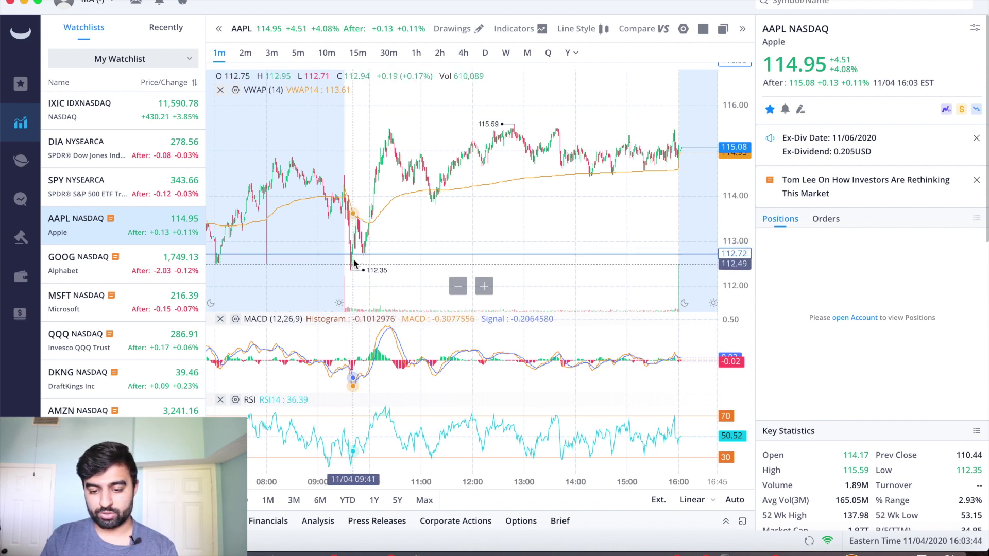
{"action": "scroll", "coordinate": [355, 268], "scroll_direction": "left", "scroll_amount": 5}
{"action": "scroll", "coordinate": [356, 273], "scroll_direction": "left", "scroll_amount": 3}
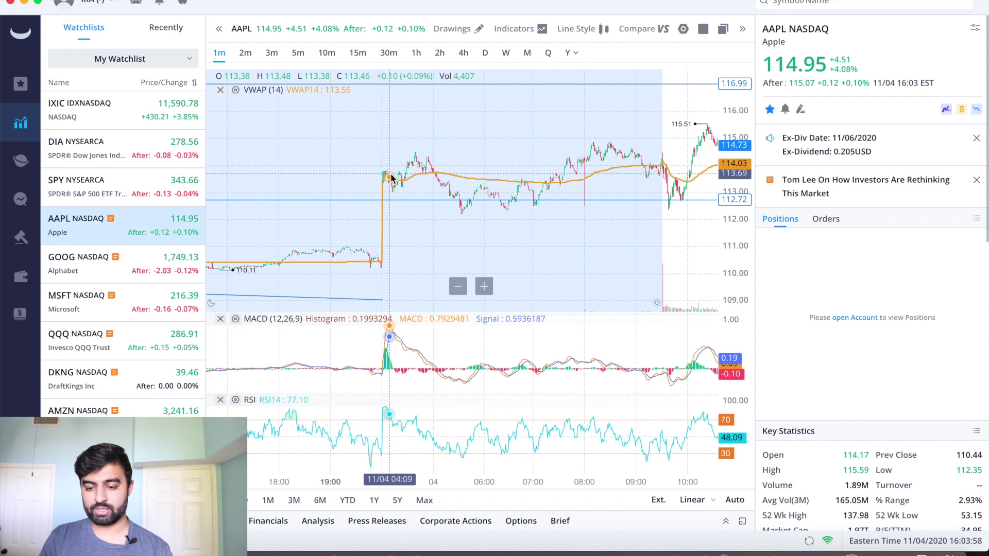
{"action": "scroll", "coordinate": [391, 178], "scroll_direction": "right", "scroll_amount": 5}
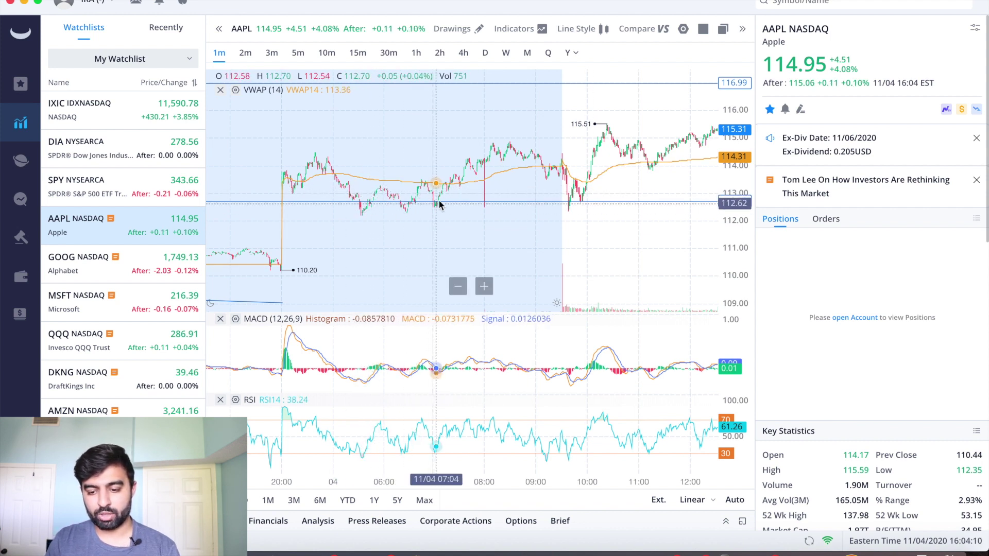
{"action": "scroll", "coordinate": [566, 195], "scroll_direction": "right", "scroll_amount": 2}
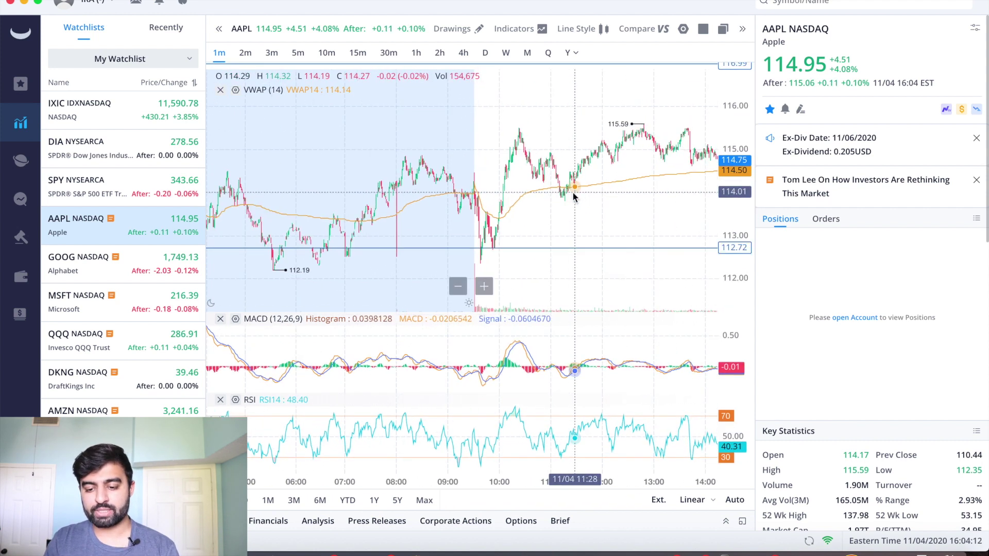
{"action": "left_click_drag", "start_coordinate": [572, 191], "coordinate": [431, 241]}
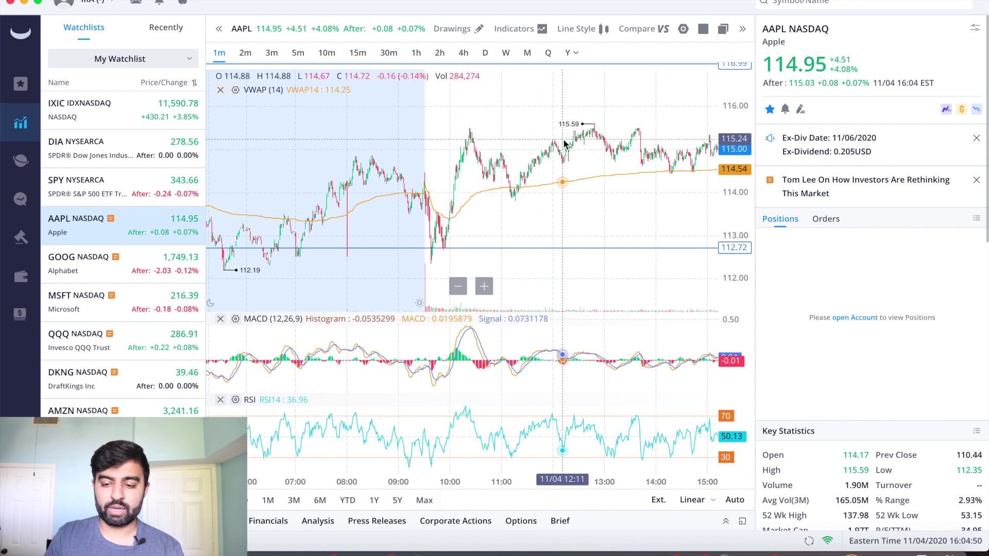
{"action": "scroll", "coordinate": [589, 134], "scroll_direction": "right", "scroll_amount": 5}
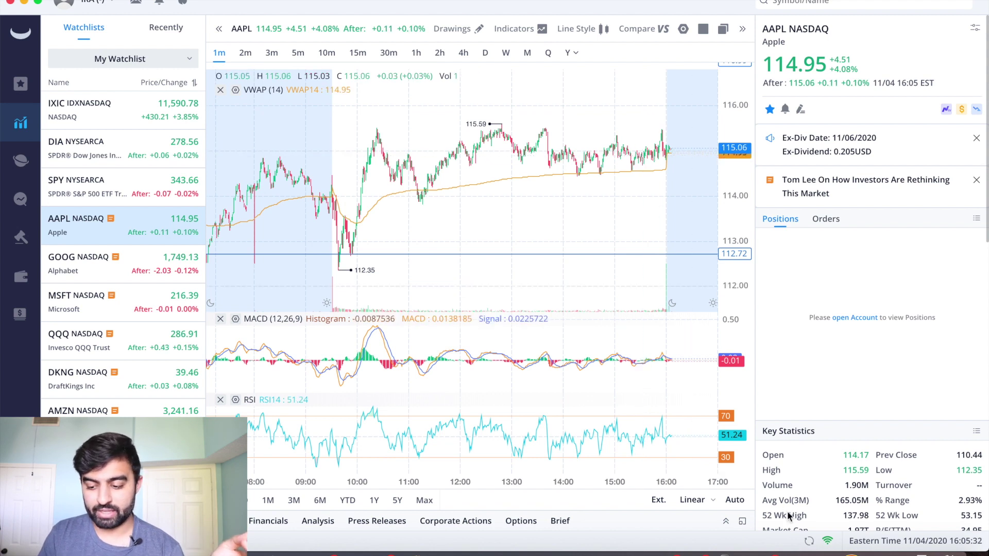
{"action": "scroll", "coordinate": [813, 502], "scroll_direction": "down", "scroll_amount": 1}
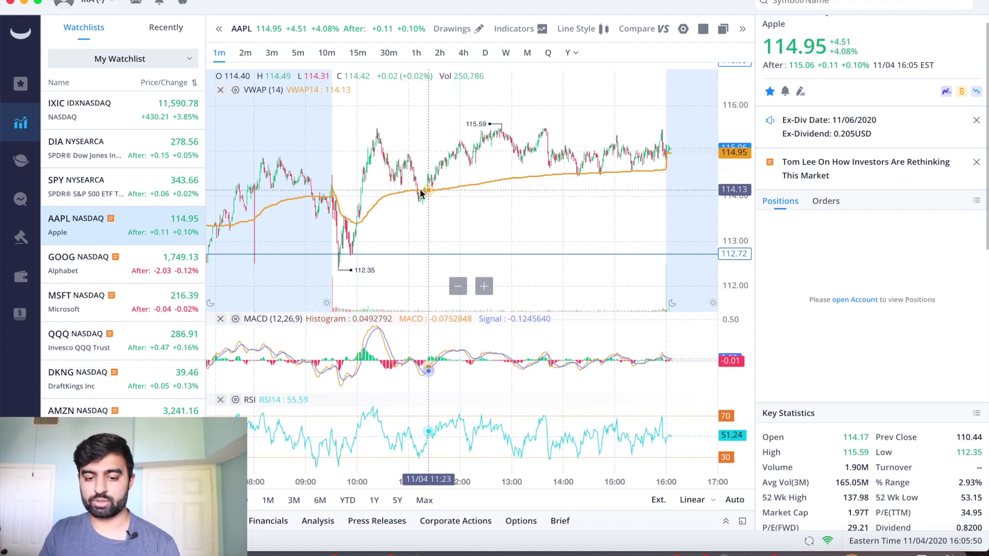
- Flip through the IXIC, DIA, SPY, GOOG and AMZN watchlist charts, finishing on GOOG
{"action": "left_click", "coordinate": [170, 126]}
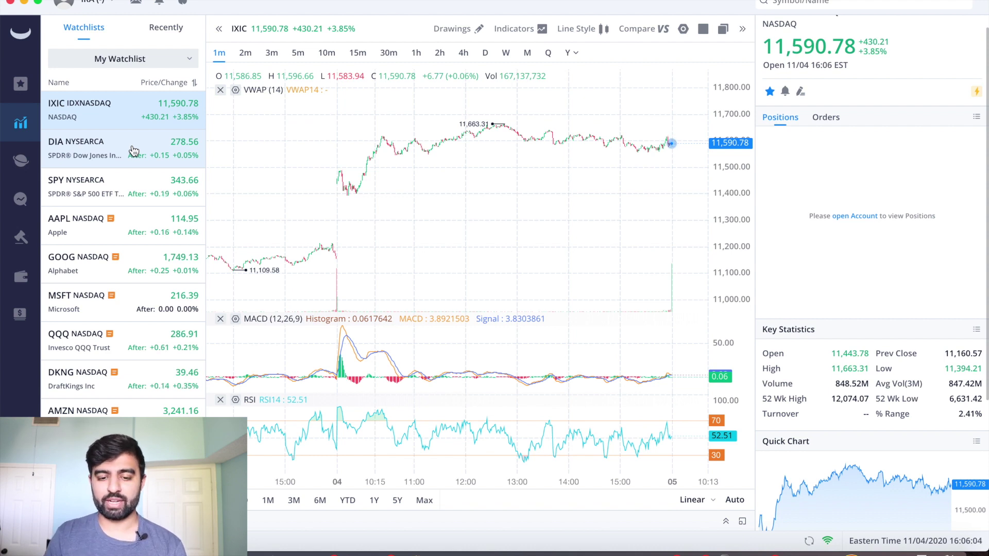
{"action": "left_click", "coordinate": [162, 162]}
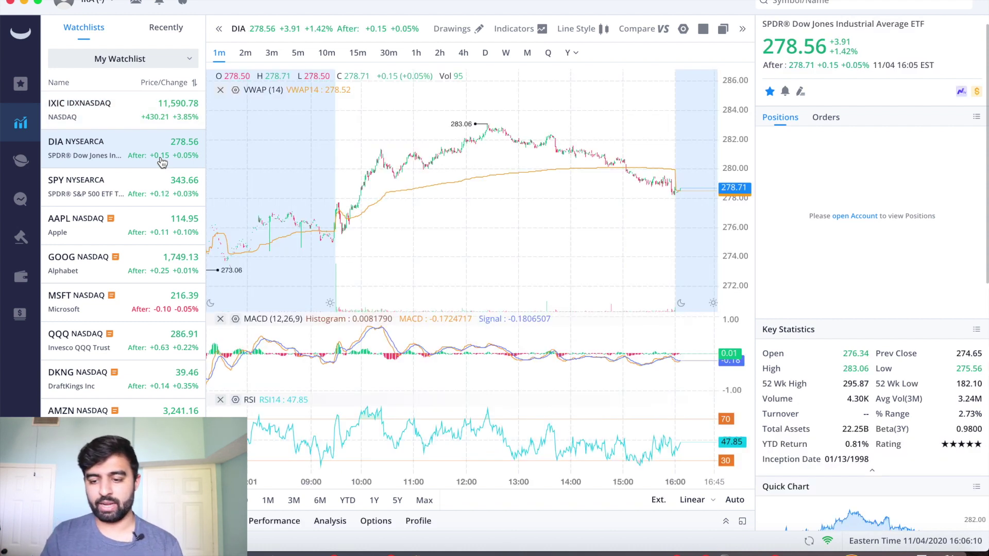
{"action": "left_click", "coordinate": [157, 195]}
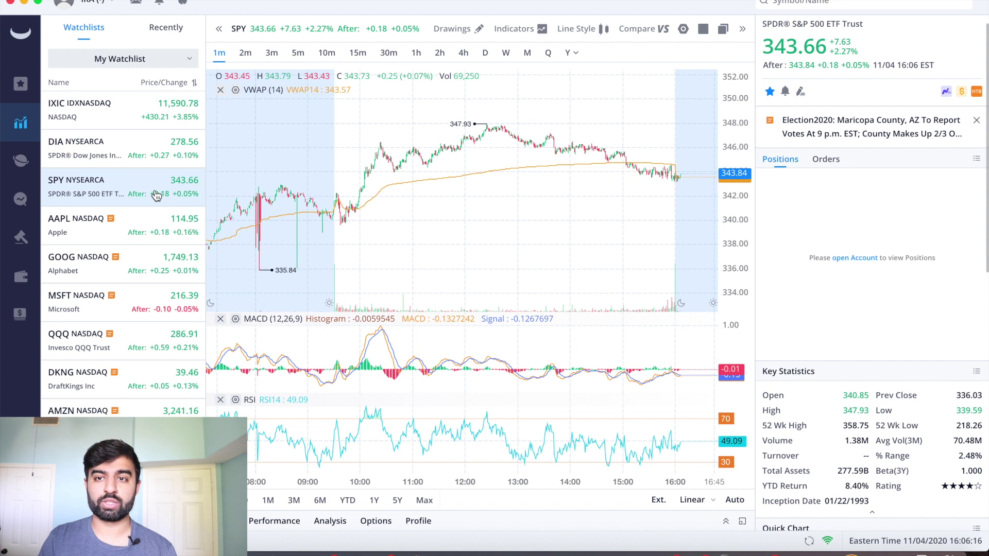
{"action": "left_click", "coordinate": [162, 166]}
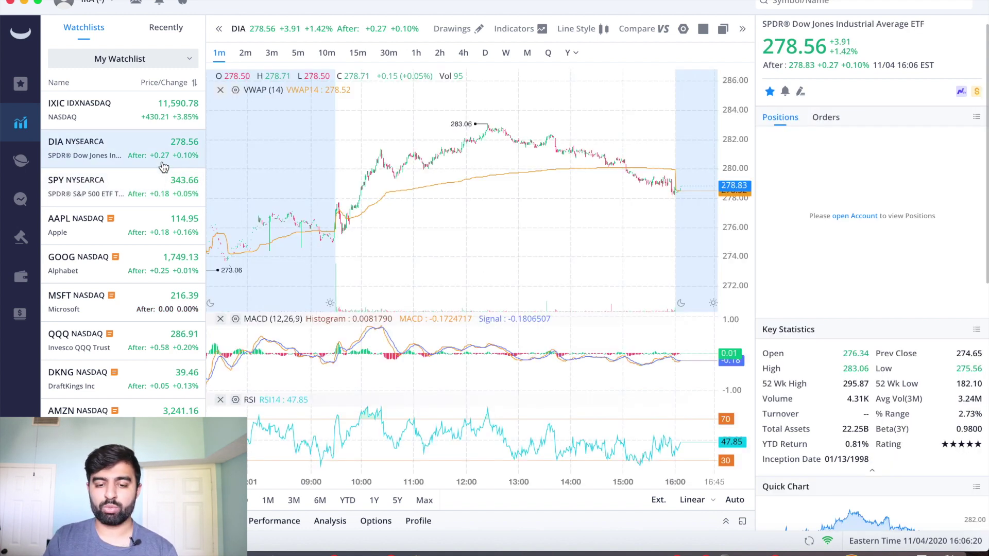
{"action": "left_click", "coordinate": [155, 124]}
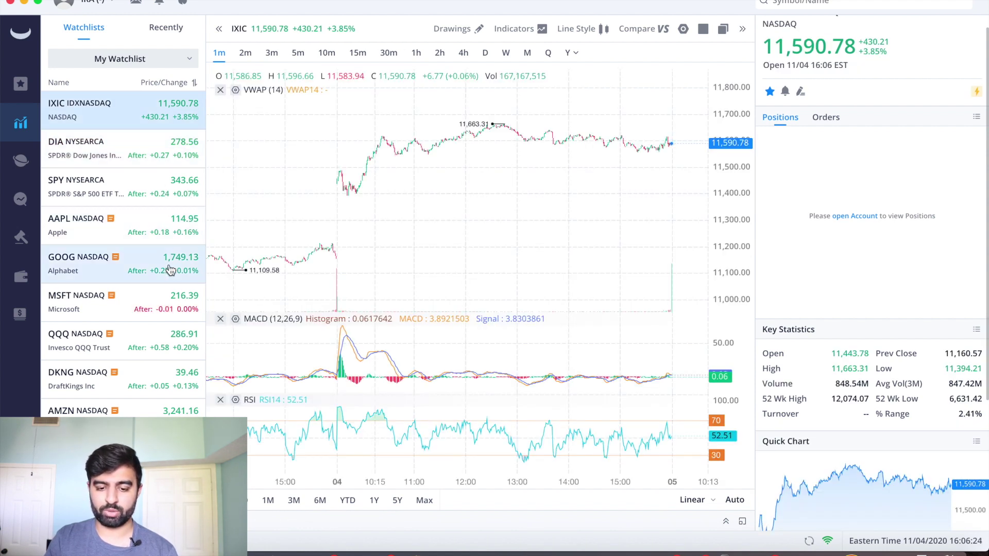
{"action": "left_click", "coordinate": [184, 273]}
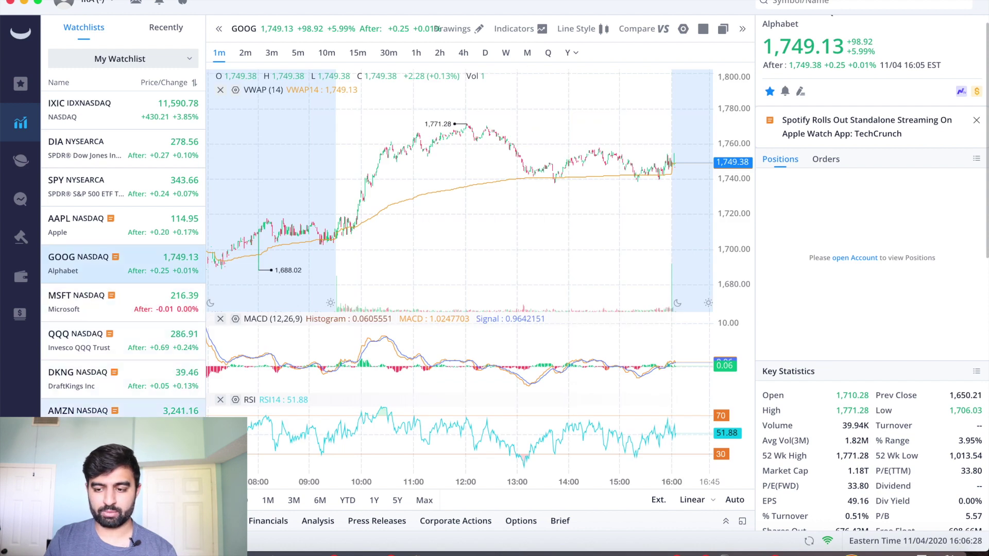
{"action": "left_click", "coordinate": [183, 411]}
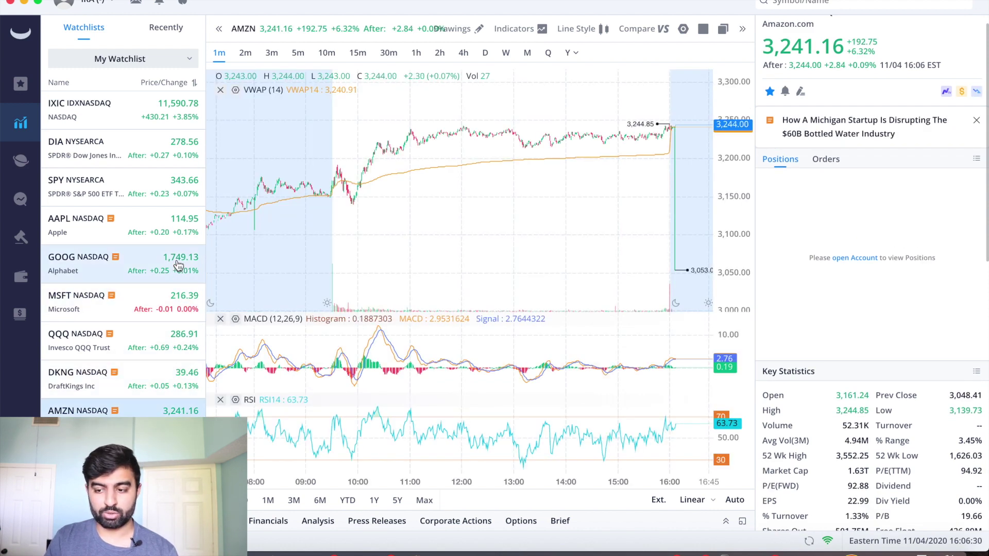
{"action": "left_click", "coordinate": [177, 265]}
- Return to AAPL on daily candles and zoom in on mid-October to early-November 2020
{"action": "left_click", "coordinate": [164, 234]}
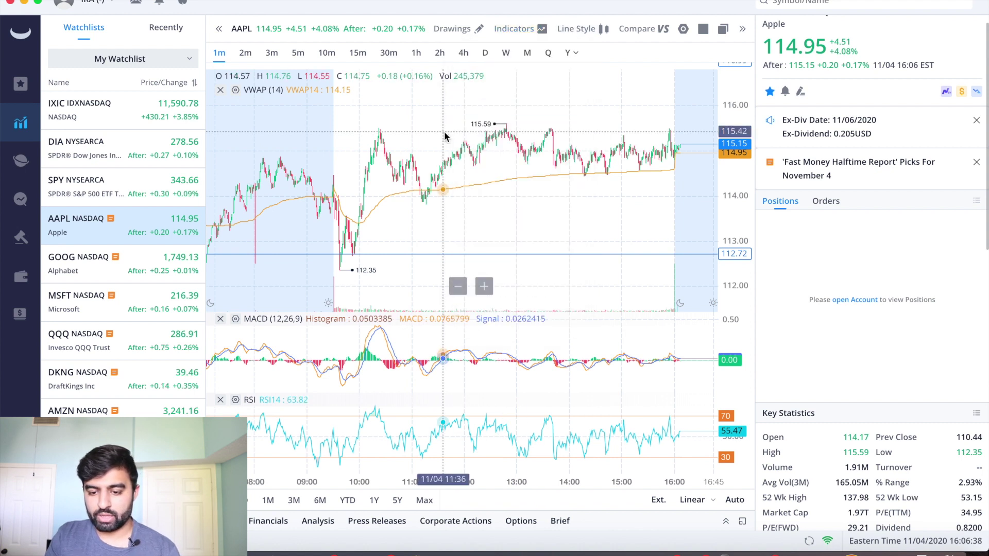
{"action": "left_click", "coordinate": [484, 53]}
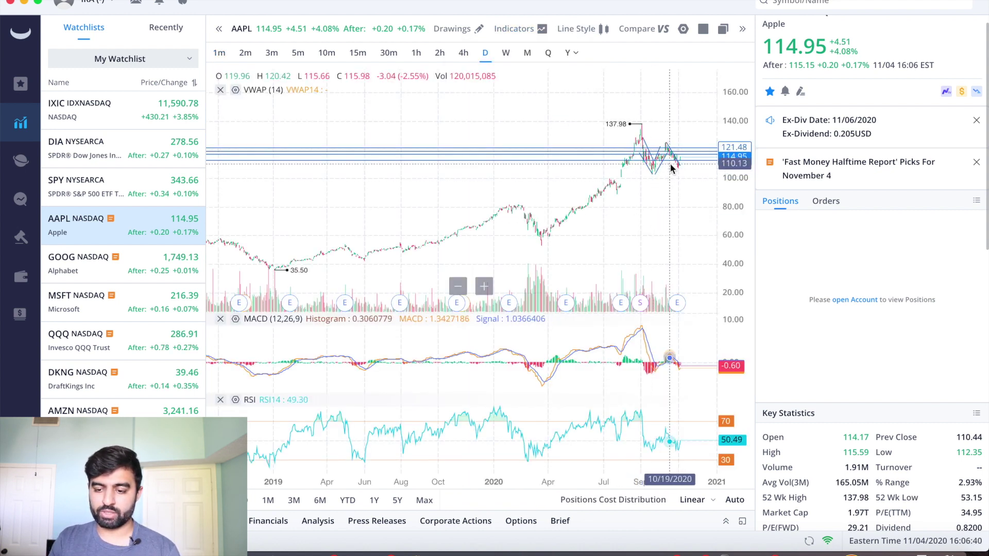
{"action": "scroll", "coordinate": [670, 165], "scroll_direction": "up", "scroll_amount": 5}
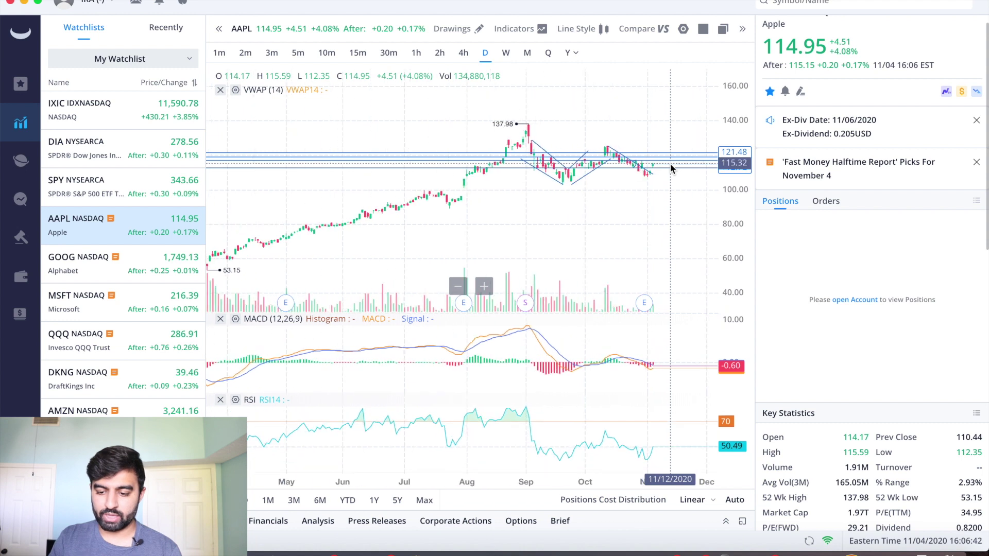
{"action": "scroll", "coordinate": [671, 166], "scroll_direction": "up", "scroll_amount": 5}
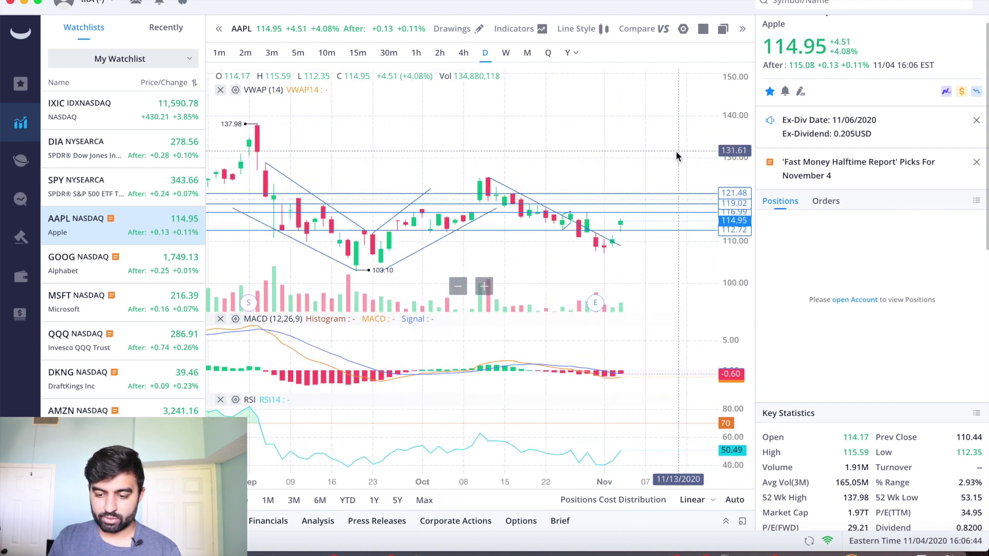
{"action": "scroll", "coordinate": [675, 150], "scroll_direction": "up", "scroll_amount": 5}
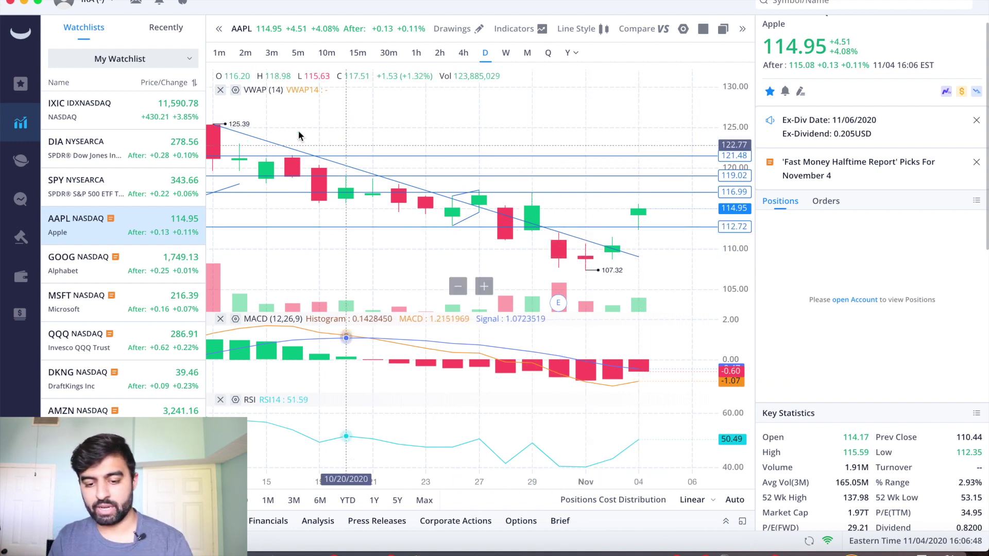
{"action": "scroll", "coordinate": [539, 217], "scroll_direction": "left", "scroll_amount": 3}
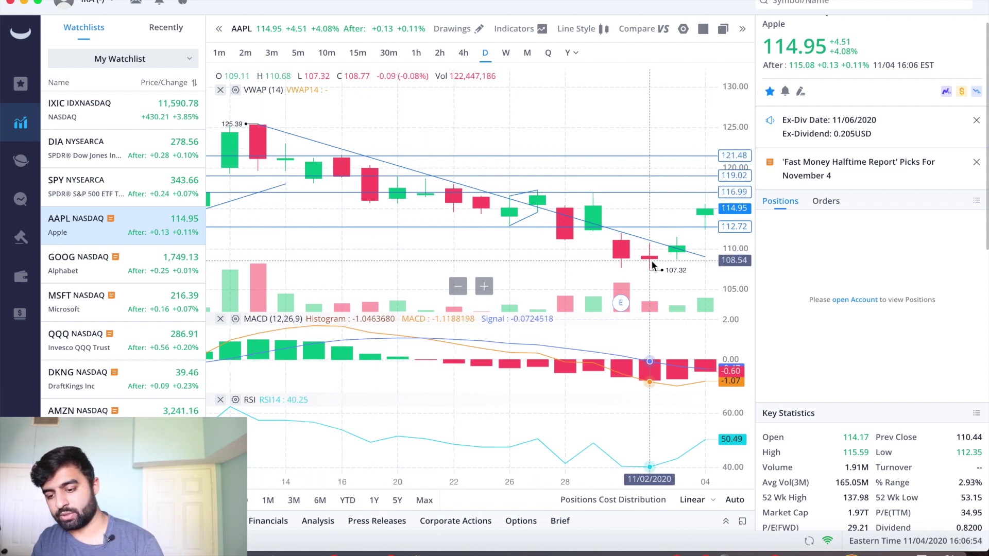
{"action": "left_click_drag", "start_coordinate": [651, 260], "coordinate": [592, 254]}
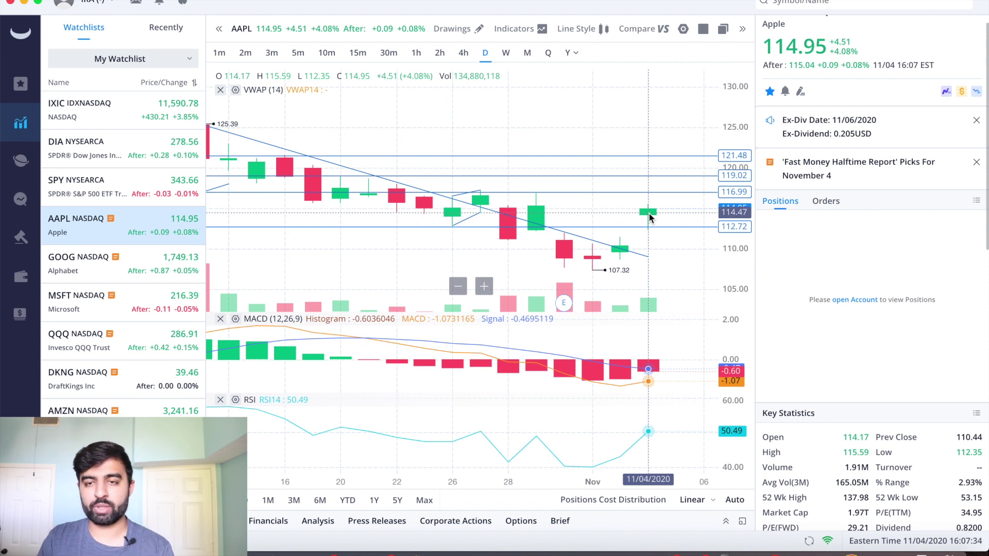
- Enable the MA indicator to overlay 20, 50 and 200-day averages, then select a chart line
{"action": "left_click", "coordinate": [528, 30]}
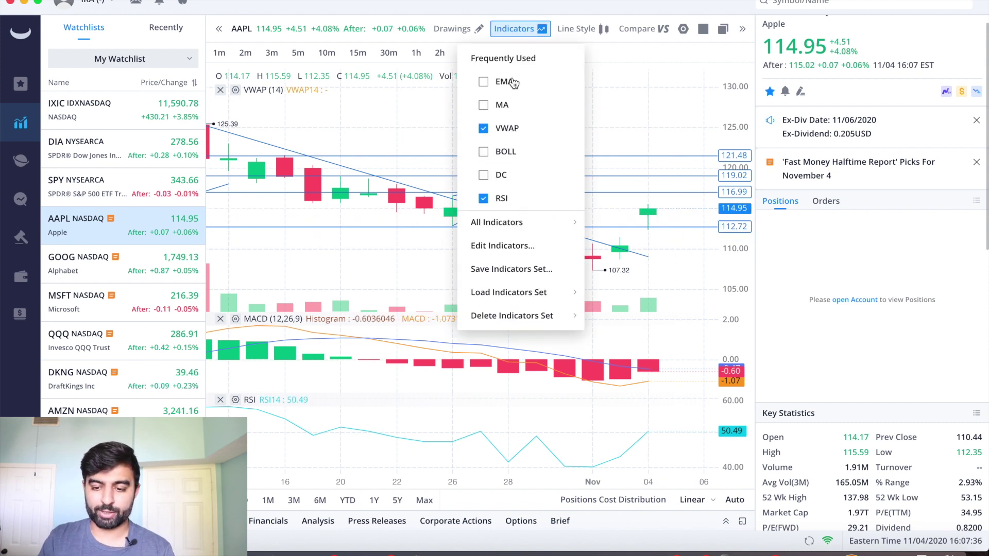
{"action": "left_click", "coordinate": [493, 105]}
{"action": "left_click", "coordinate": [636, 191]}
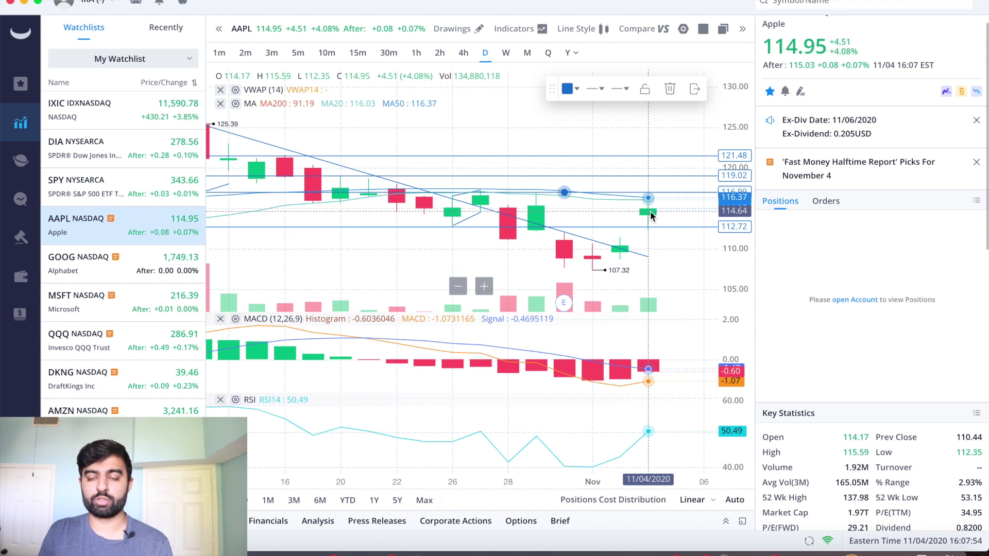
- Swap MA for EMA in Indicators to show EMA8–EMA89, and zoom into recent candles
{"action": "left_click", "coordinate": [515, 29]}
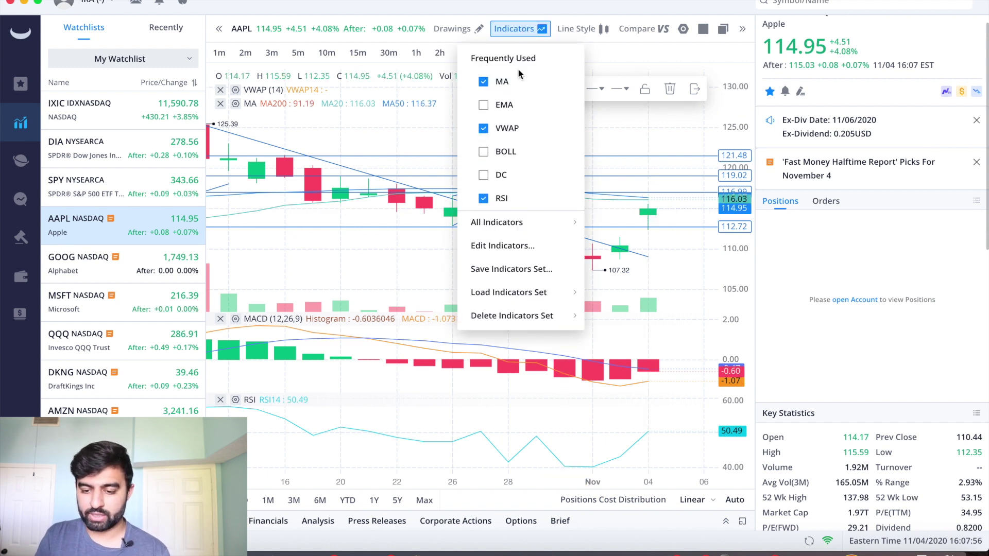
{"action": "left_click", "coordinate": [507, 105]}
{"action": "left_click", "coordinate": [504, 104]}
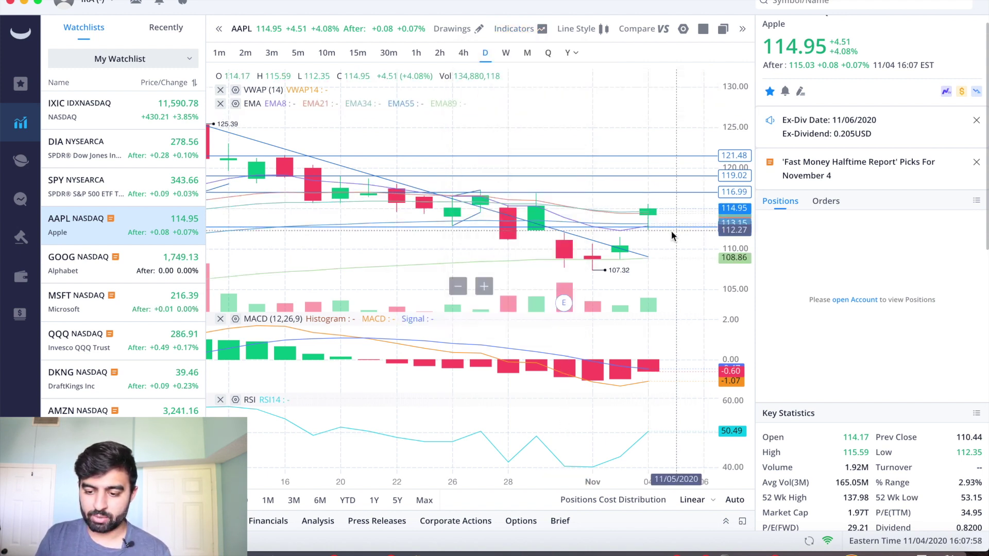
{"action": "scroll", "coordinate": [644, 206], "scroll_direction": "up", "scroll_amount": 3}
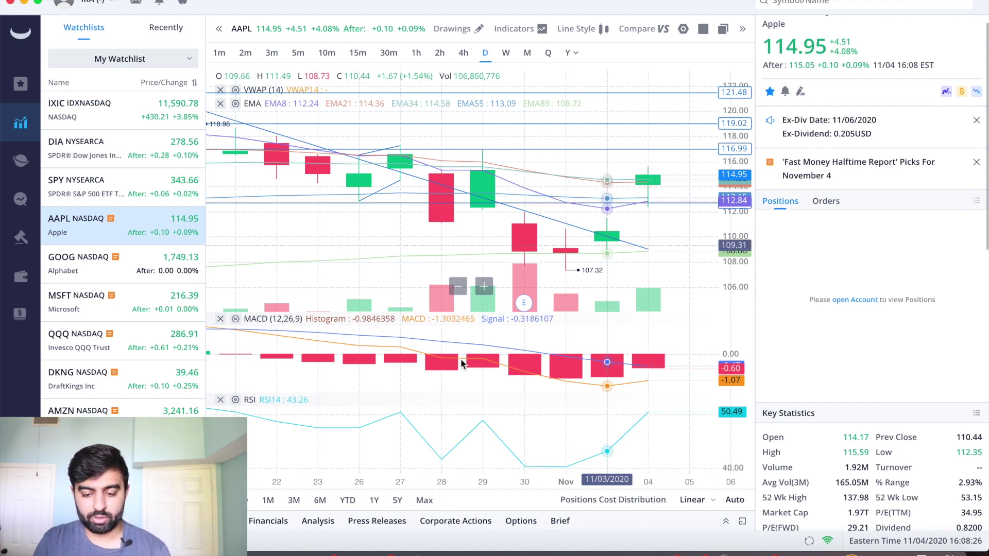
- Switch AAPL to 1m candles and scroll toward the later part of the 11/04 session
{"action": "left_click", "coordinate": [219, 53]}
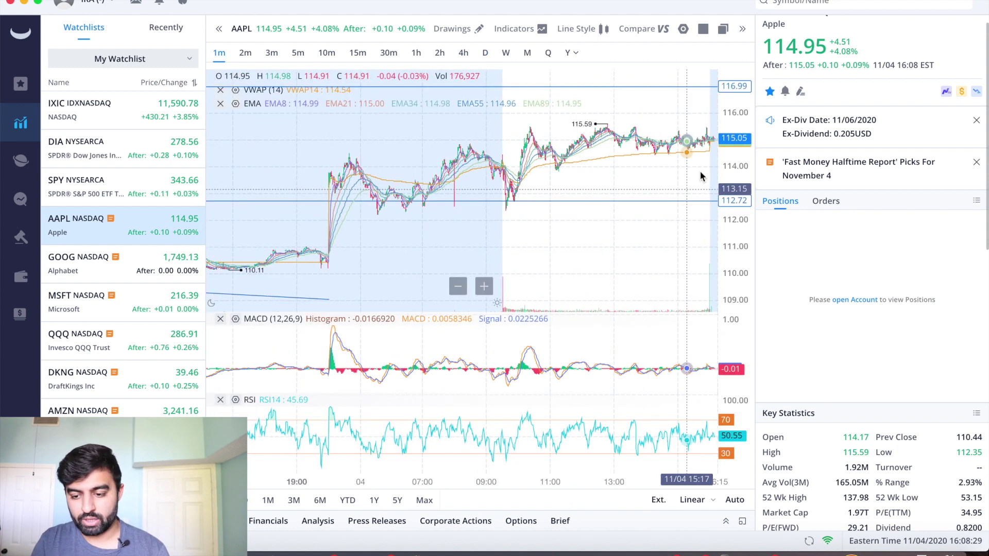
{"action": "scroll", "coordinate": [682, 168], "scroll_direction": "right", "scroll_amount": 10}
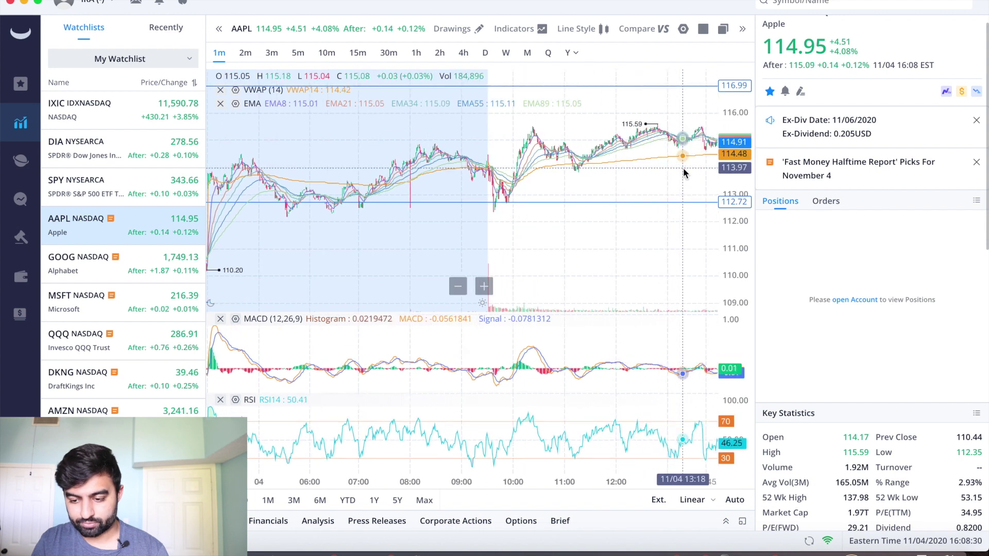
{"action": "scroll", "coordinate": [682, 170], "scroll_direction": "right", "scroll_amount": 3}
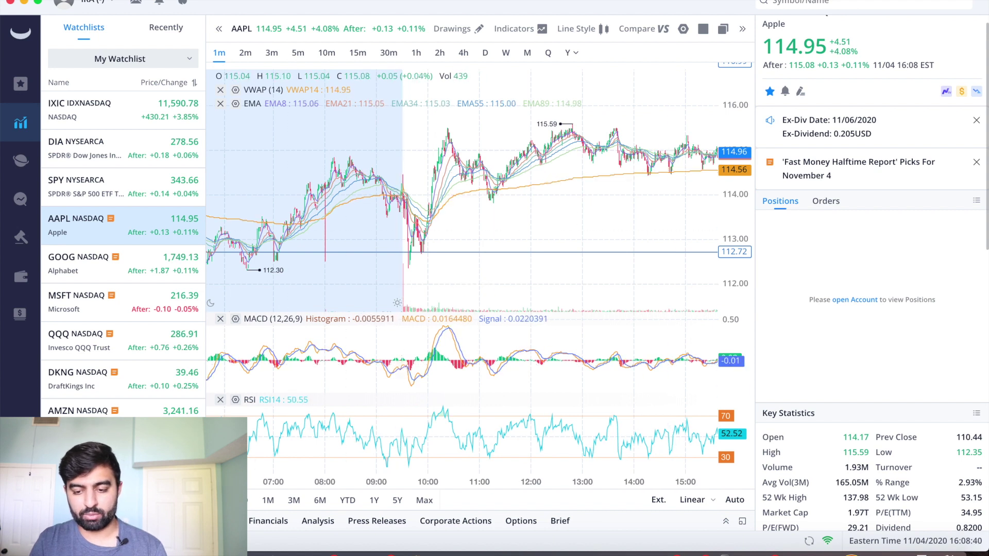
- Switch AAPL back to daily candles and zoom in on late October through early November
{"action": "left_click", "coordinate": [485, 53]}
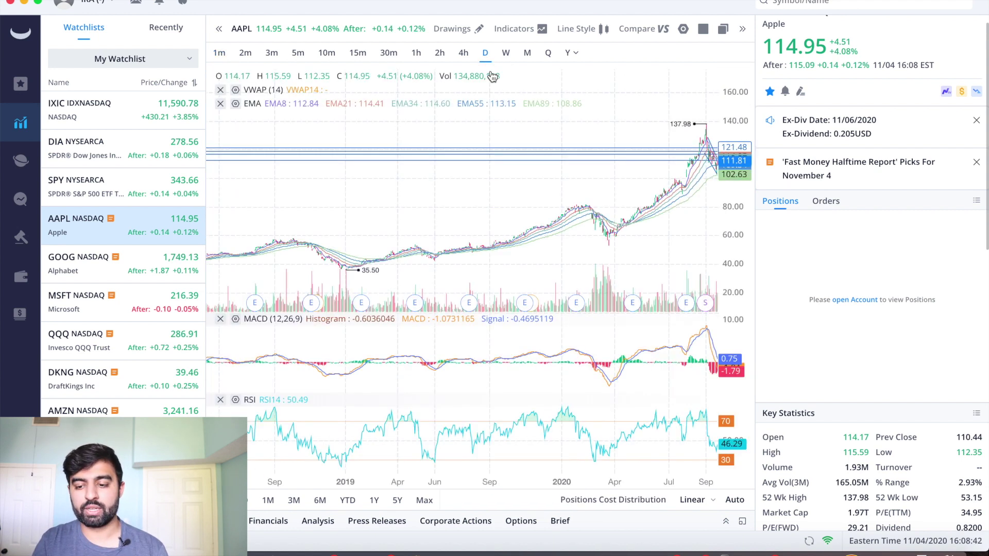
{"action": "scroll", "coordinate": [607, 168], "scroll_direction": "up", "scroll_amount": 5}
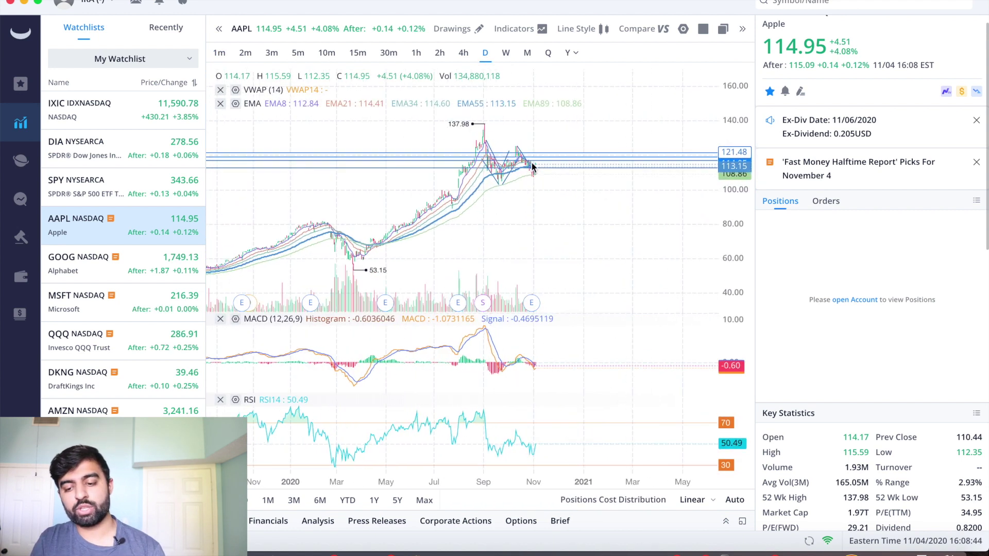
{"action": "scroll", "coordinate": [532, 168], "scroll_direction": "up", "scroll_amount": 3}
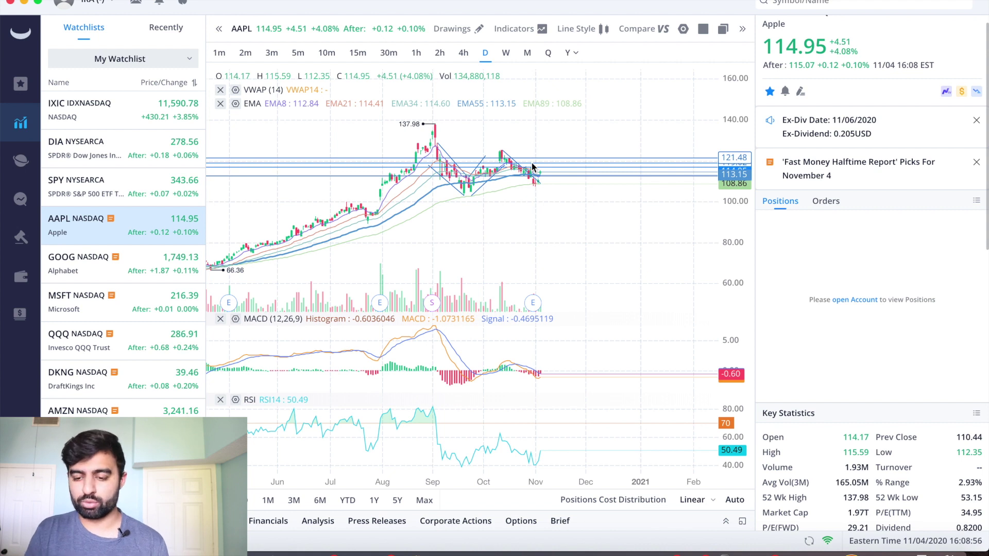
{"action": "scroll", "coordinate": [543, 175], "scroll_direction": "up", "scroll_amount": 3}
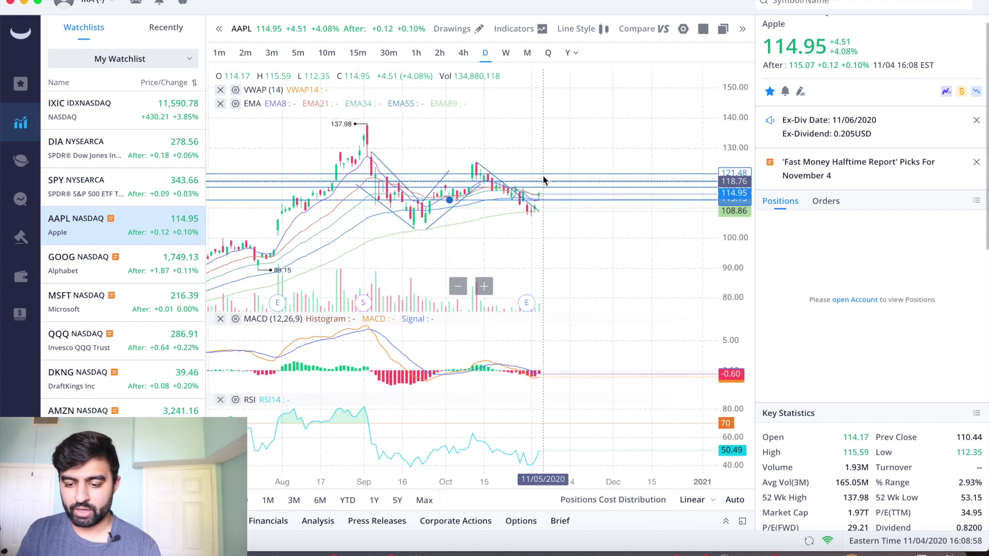
{"action": "scroll", "coordinate": [543, 175], "scroll_direction": "up", "scroll_amount": 3}
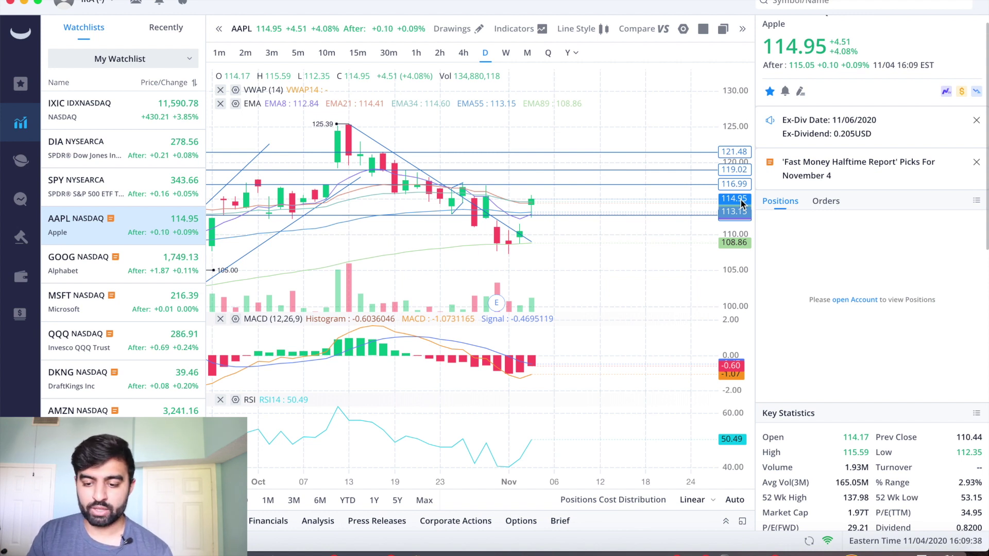
{"action": "scroll", "coordinate": [530, 360], "scroll_direction": "up", "scroll_amount": 3}
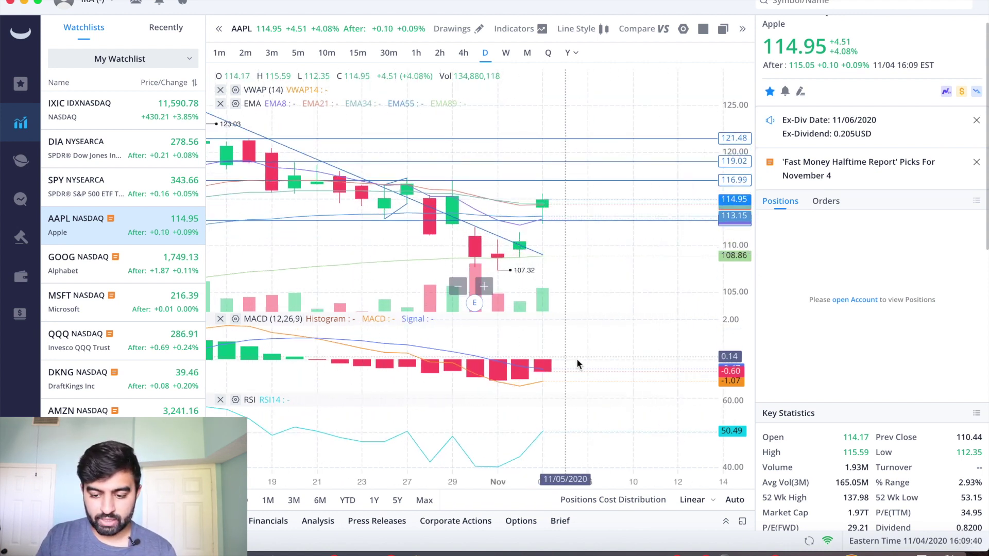